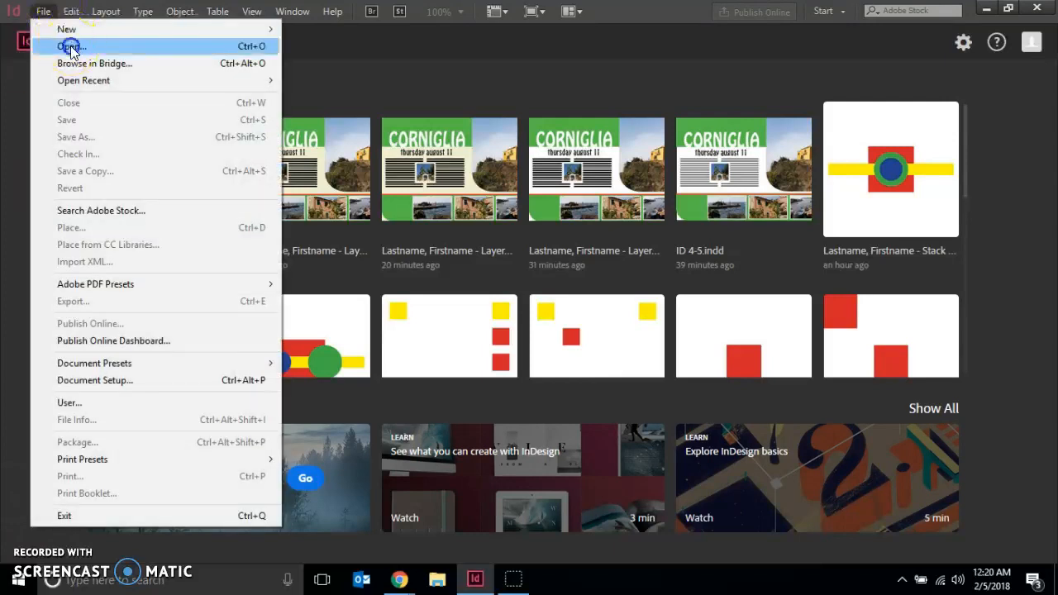
# Open the document ID 4-6.indd from the Chapter 4 folder and close the stray browser window
pyautogui.press('Escape')
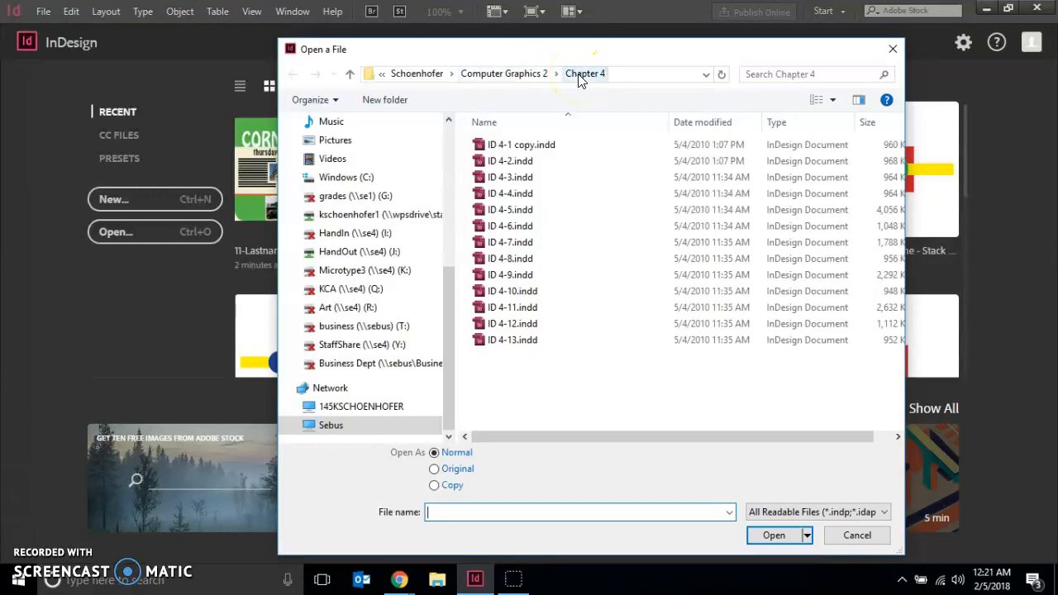
pyautogui.click(512, 234)
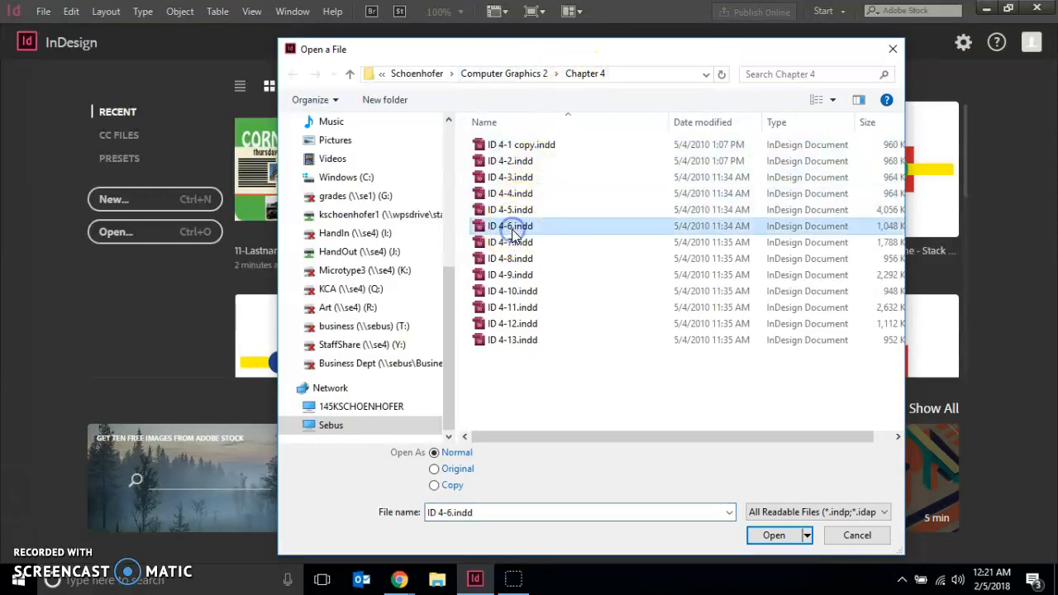
pyautogui.click(775, 537)
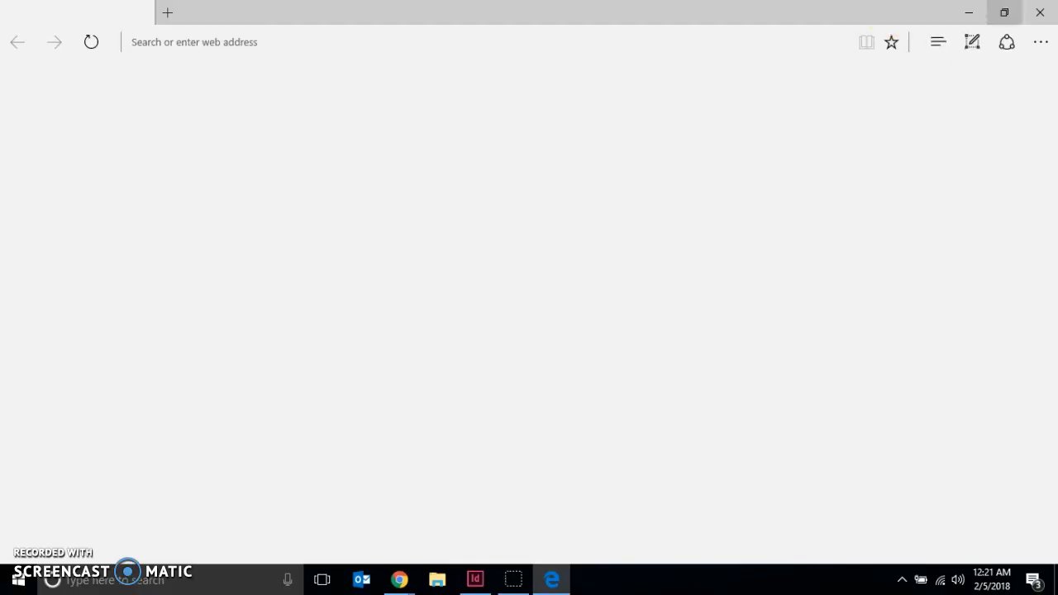
pyautogui.click(1034, 13)
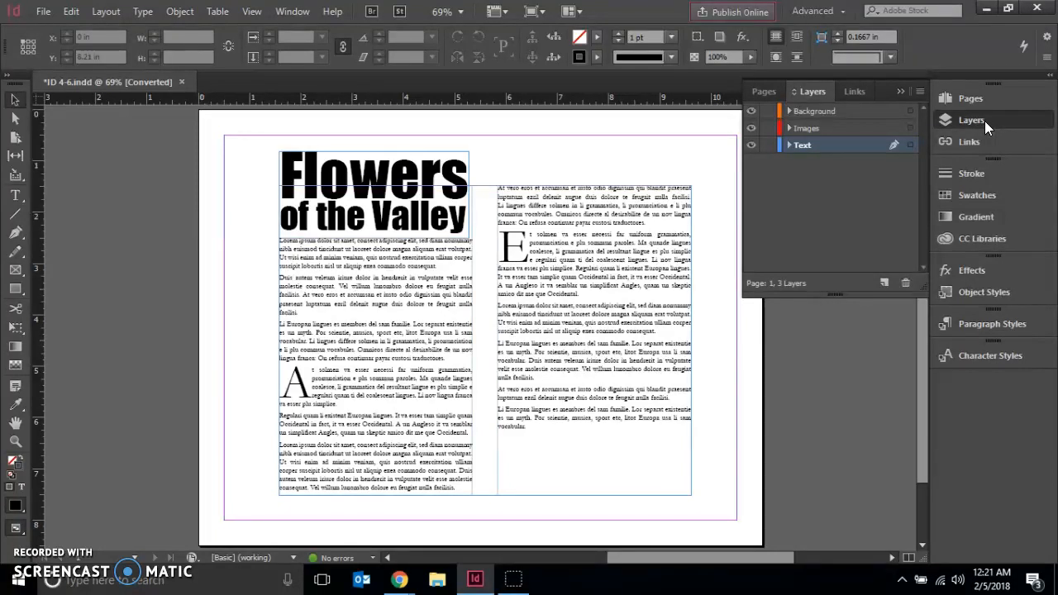
# Lock the Text layer and draw a rectangle frame about 5.75 by 3.43 in on the Background layer, across the two text columns
pyautogui.click(764, 151)
pyautogui.click(803, 114)
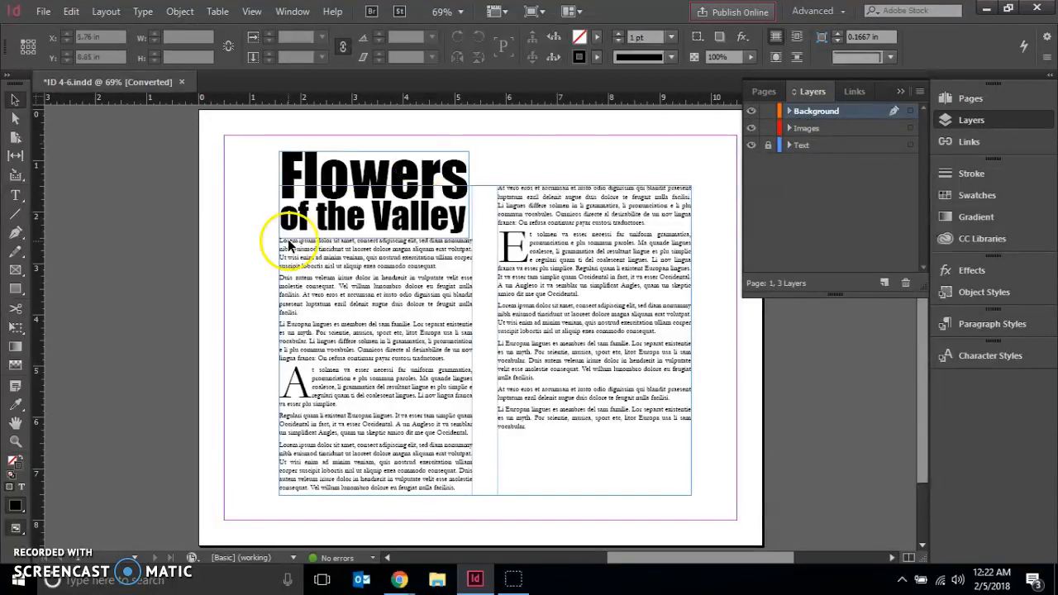
pyautogui.click(15, 271)
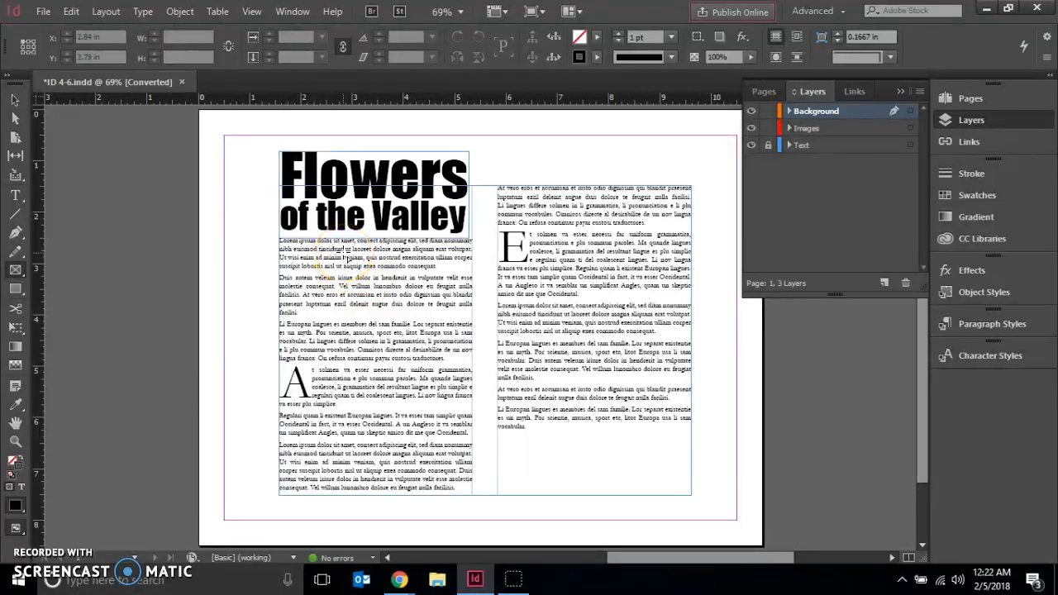
pyautogui.moveTo(341, 268); pyautogui.dragTo(636, 438)
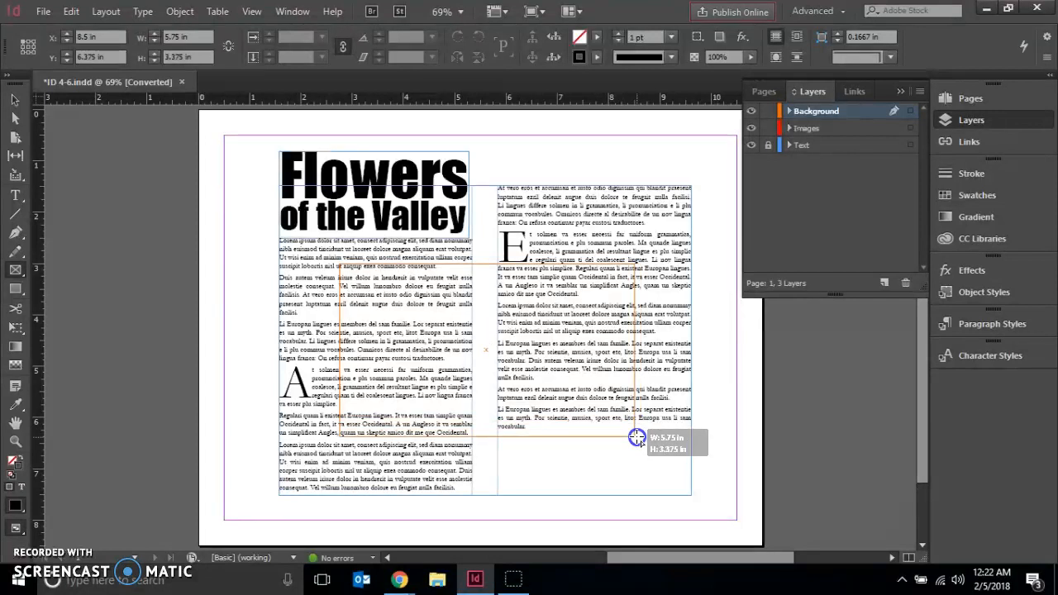
pyautogui.moveTo(636, 438); pyautogui.dragTo(635, 441)
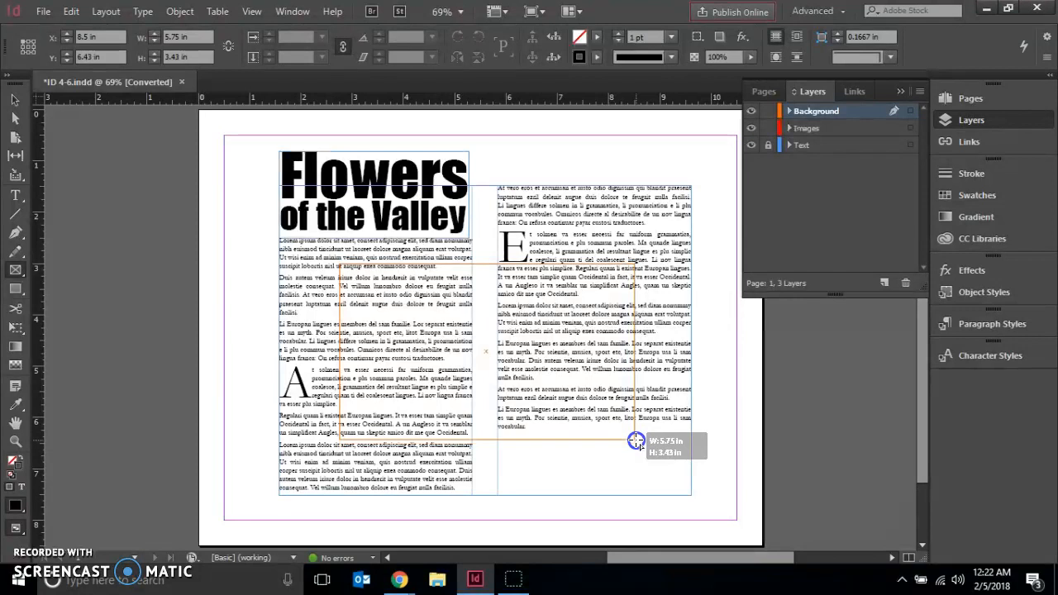
pyautogui.moveTo(635, 441); pyautogui.dragTo(637, 441)
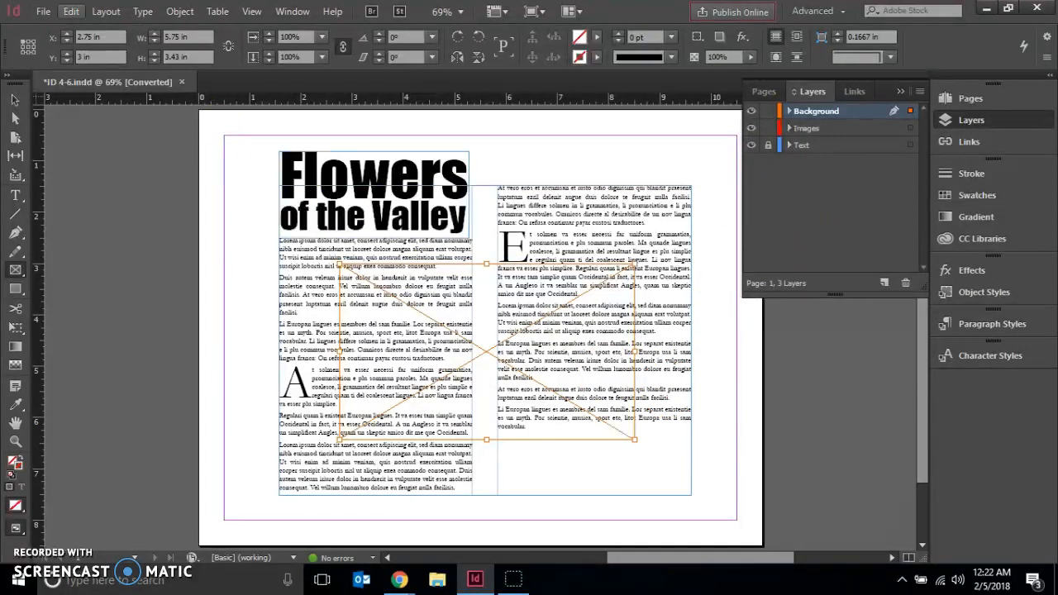
# Place Windmills Ghost.psd from the Chapter 4 folder into the new frame on the Background layer and deselect it
pyautogui.click(38, 12)
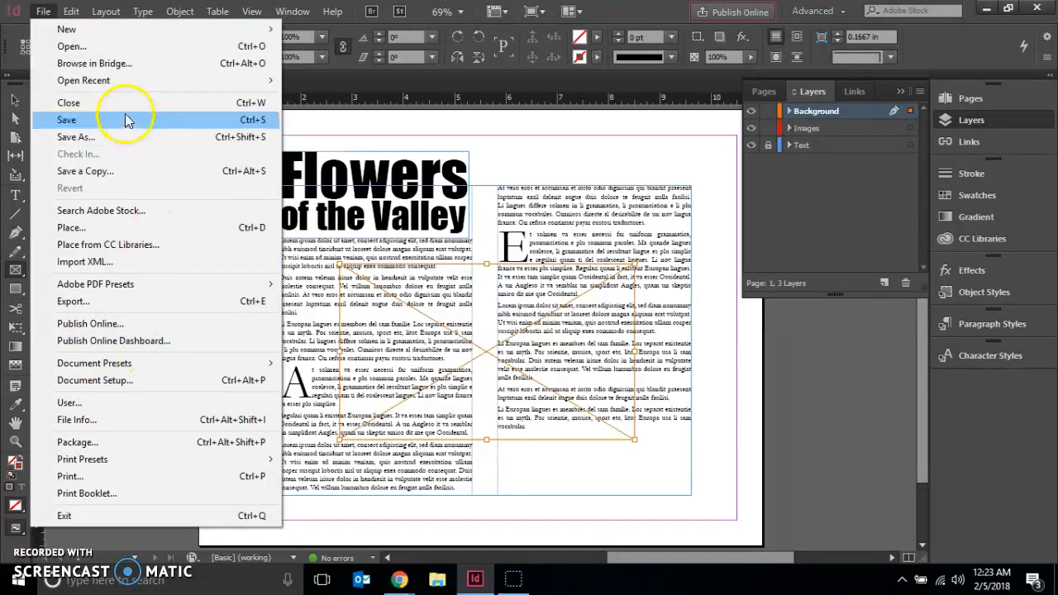
pyautogui.click(118, 233)
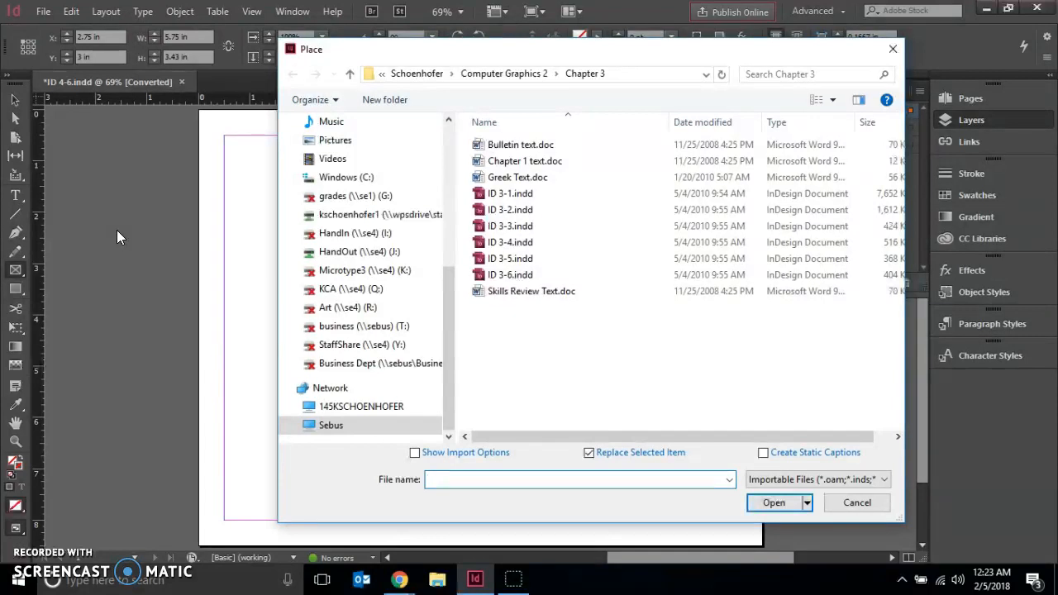
pyautogui.click(486, 74)
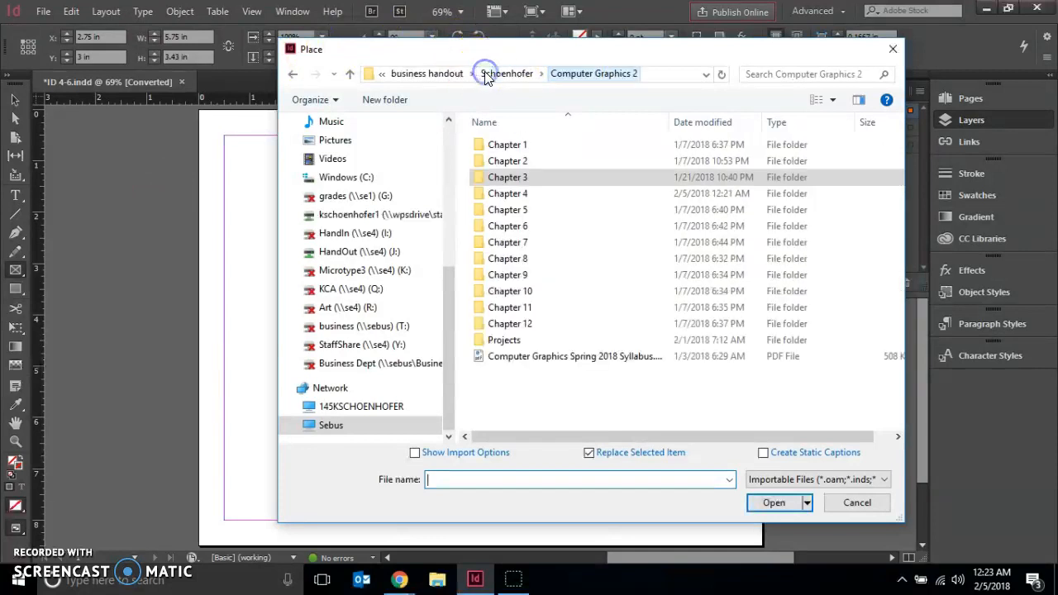
pyautogui.doubleClick(539, 195)
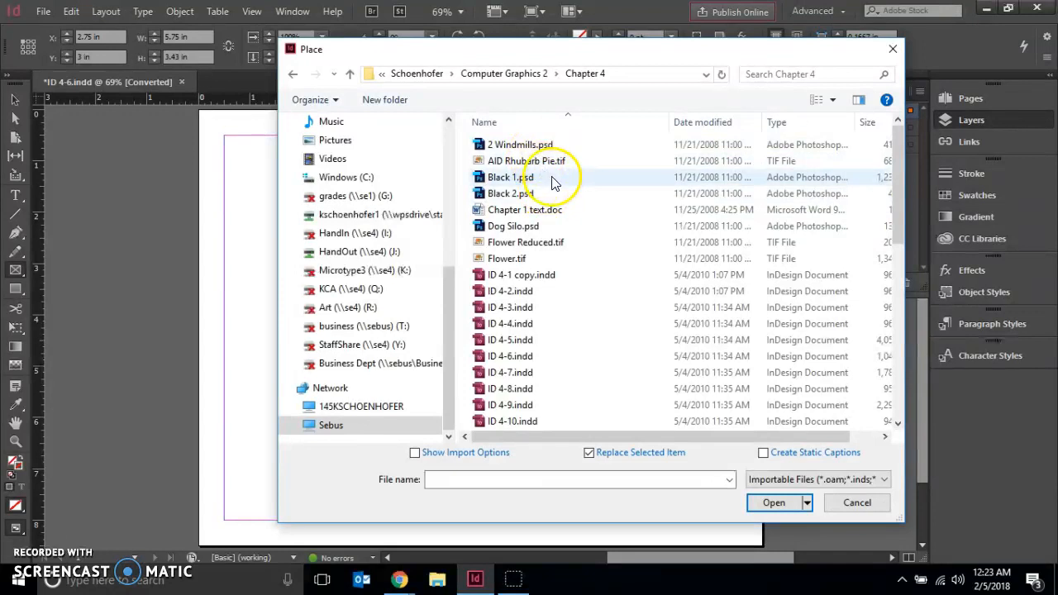
pyautogui.click(898, 165)
pyautogui.moveTo(898, 165); pyautogui.dragTo(903, 346)
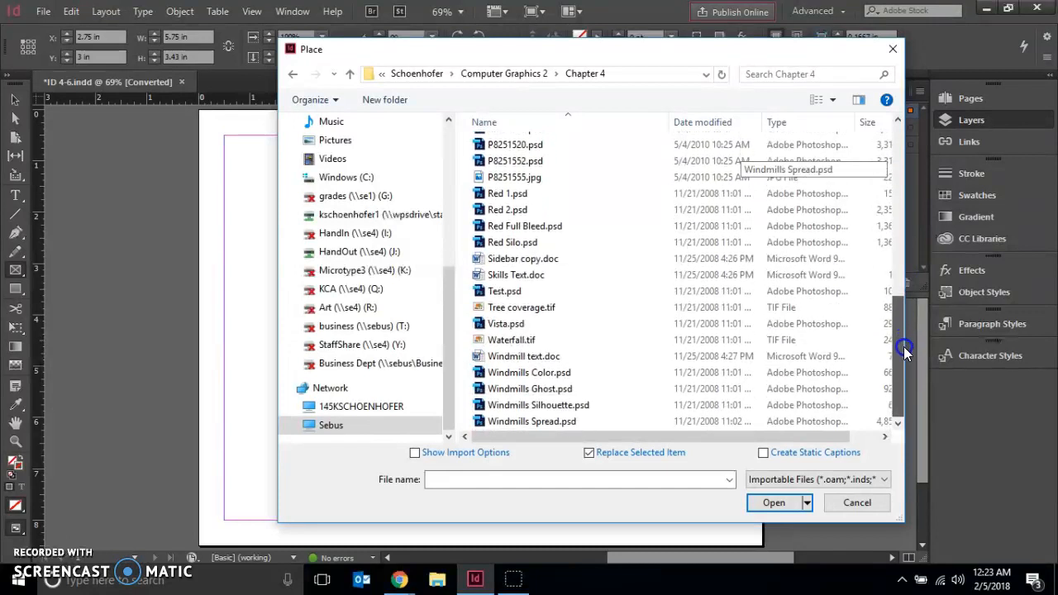
pyautogui.click(531, 390)
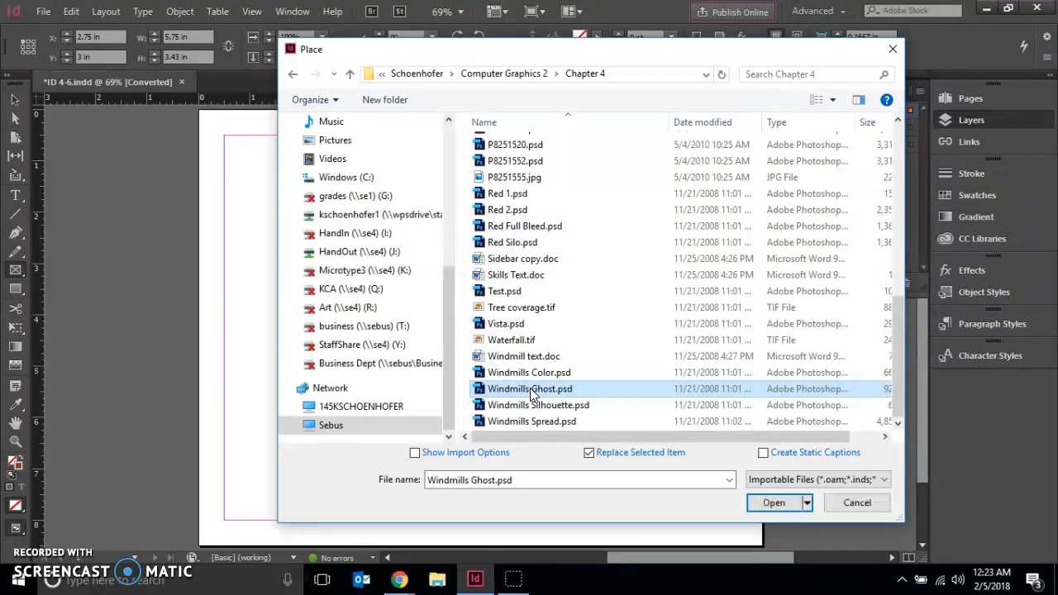
pyautogui.click(768, 504)
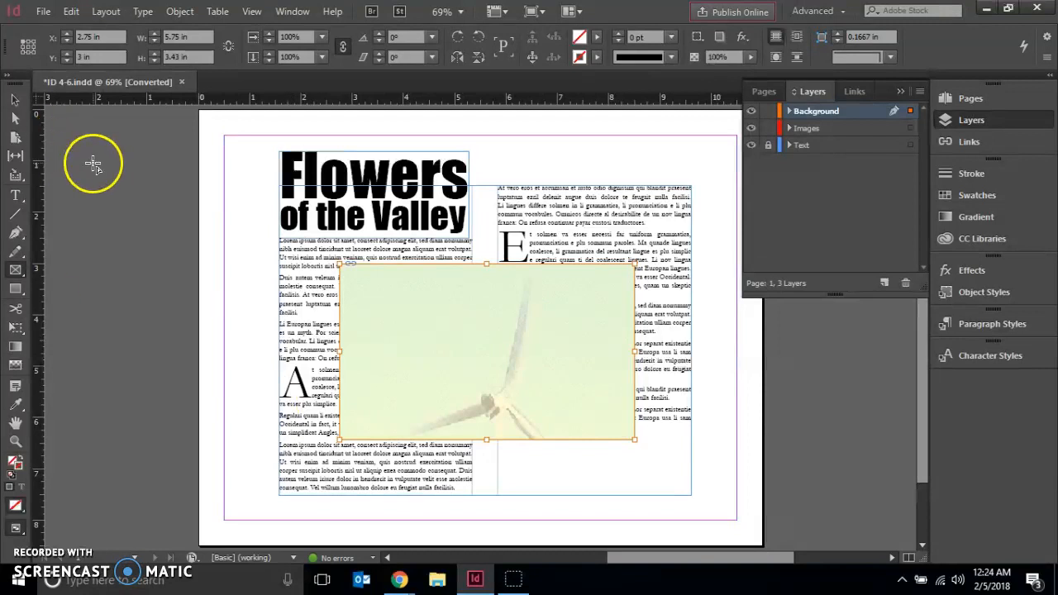
pyautogui.click(98, 193)
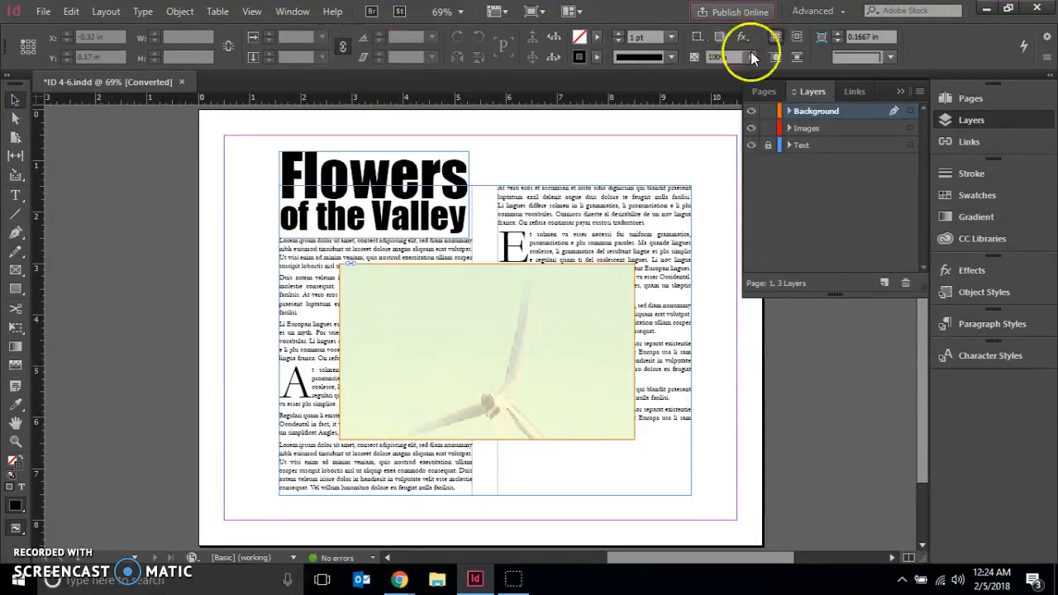
# Hide the Background layer and place Windmills Color.psd on the Images layer, with its upper-left corner at about X 1.75 in, Y 1.25 in
pyautogui.click(751, 124)
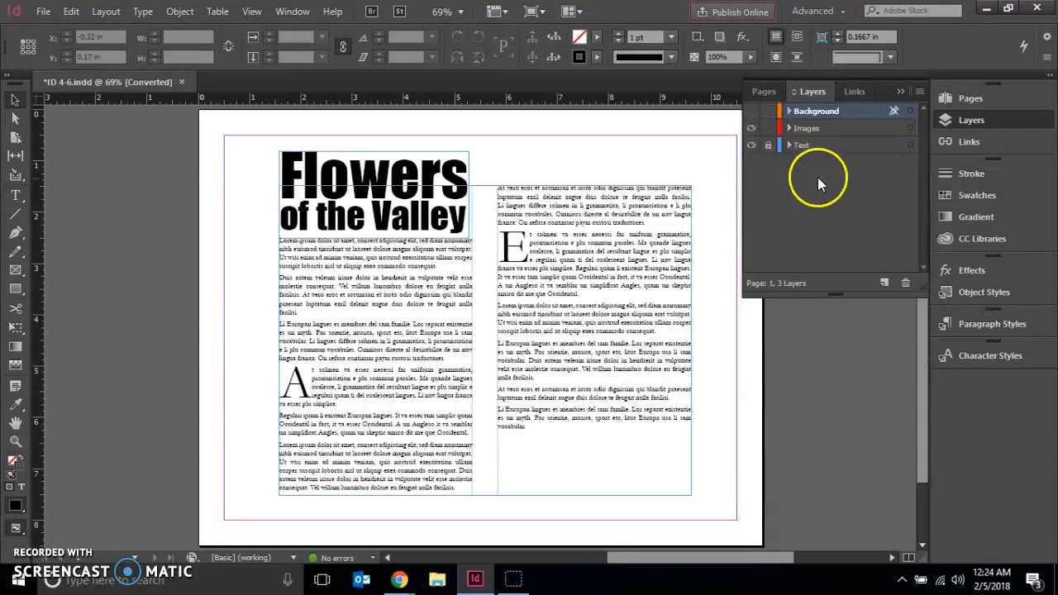
pyautogui.click(809, 132)
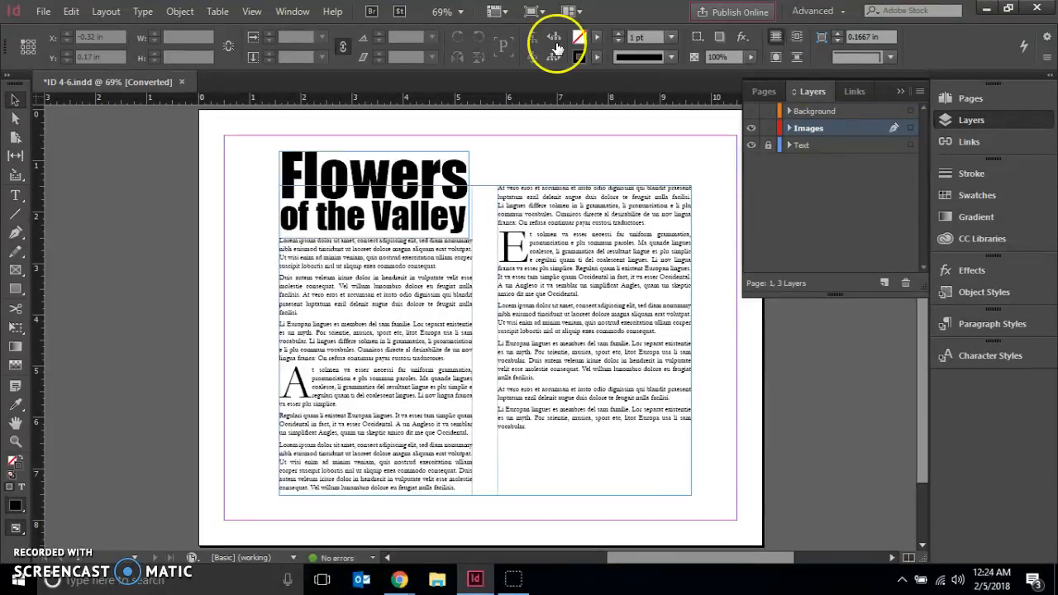
pyautogui.click(48, 12)
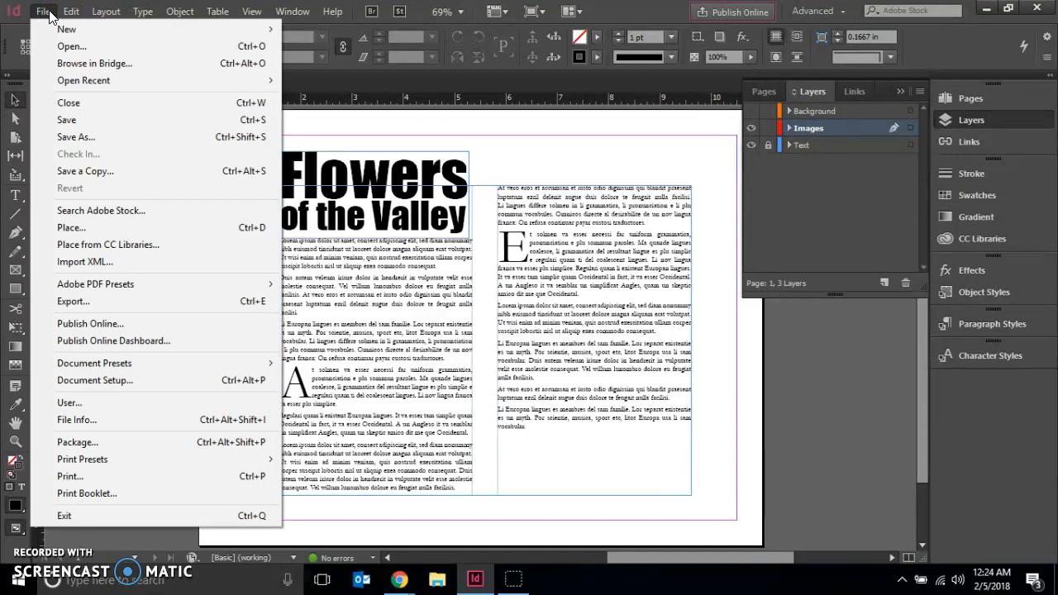
pyautogui.click(73, 228)
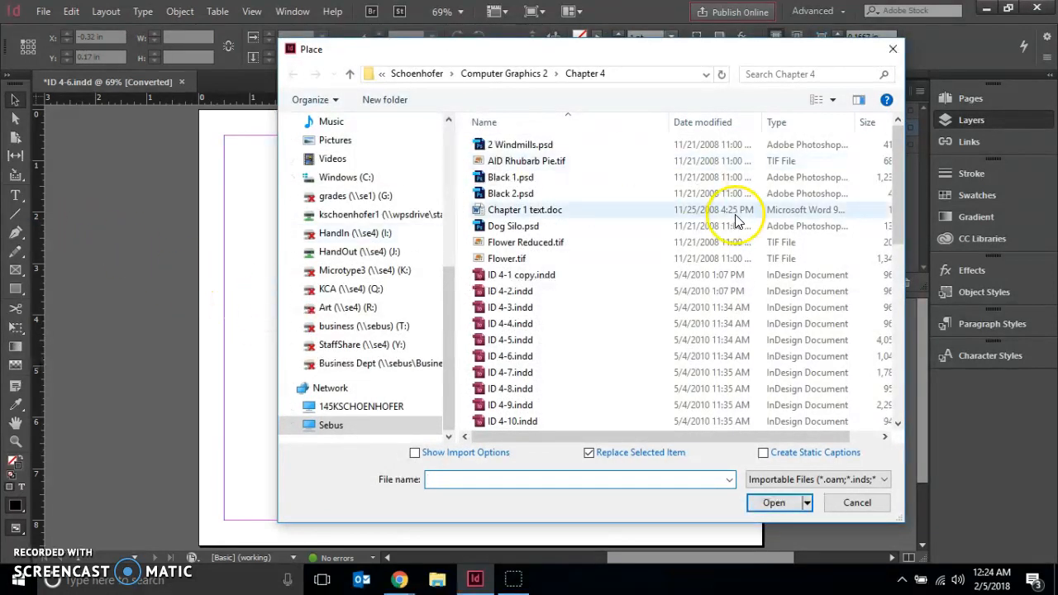
pyautogui.moveTo(900, 177); pyautogui.dragTo(888, 374)
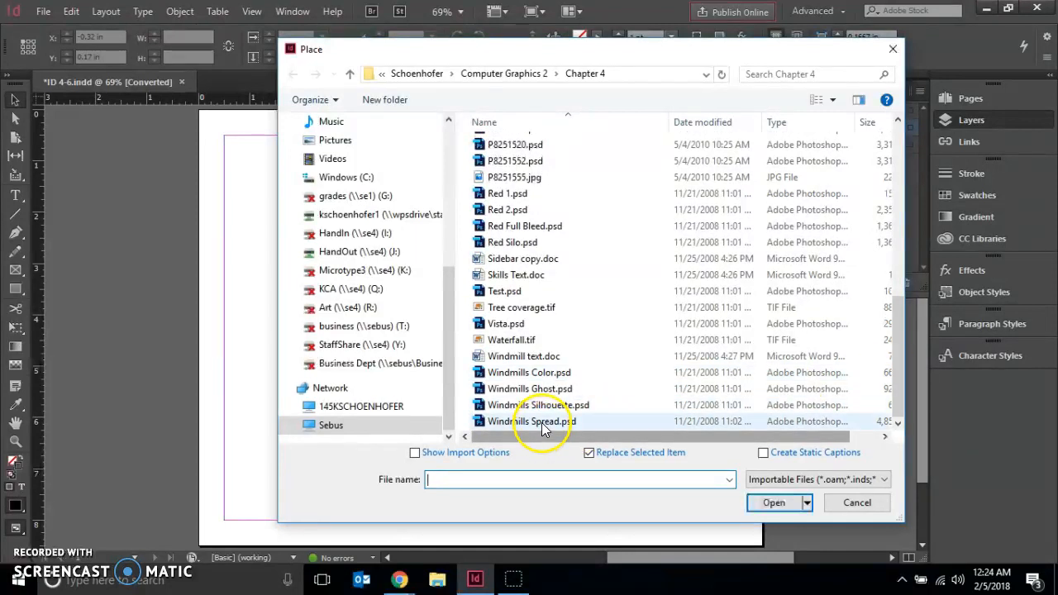
pyautogui.click(558, 362)
pyautogui.click(562, 372)
pyautogui.click(775, 502)
pyautogui.click(773, 501)
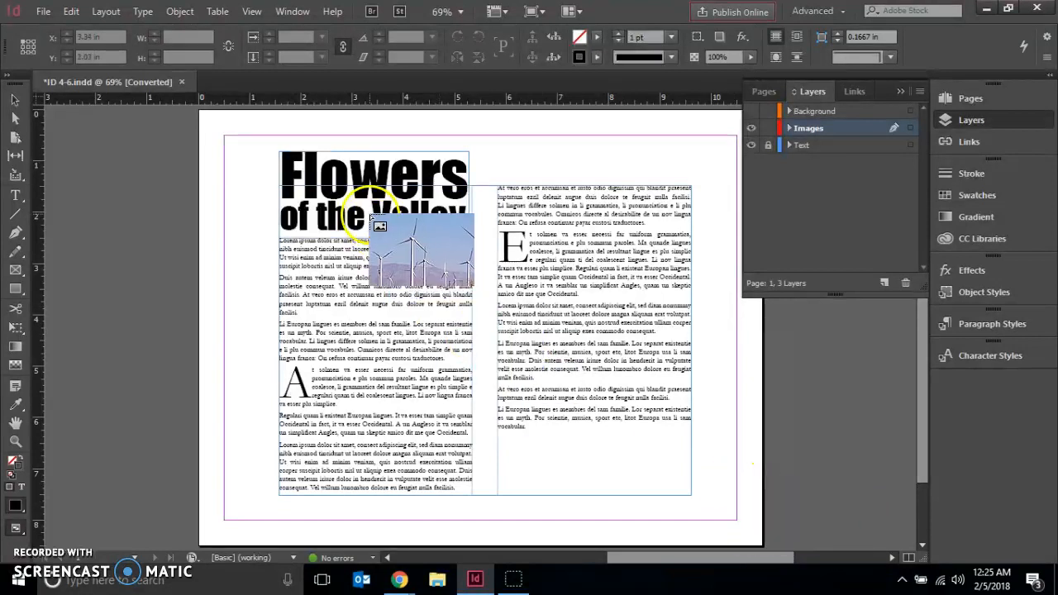
pyautogui.click(287, 175)
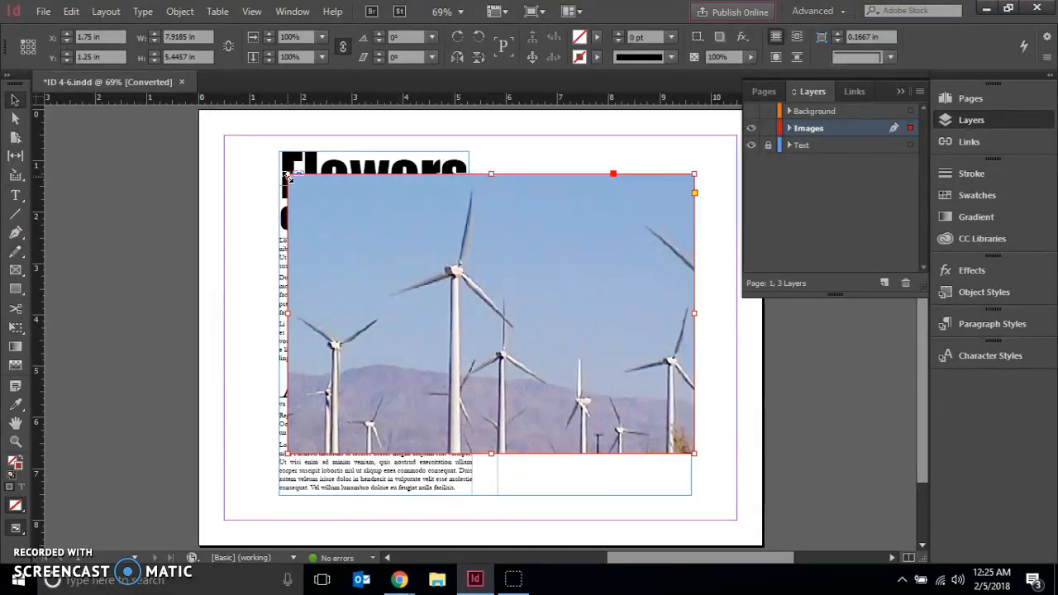
# Save the document under the new name "Lastname, Firstname - Flowers" in the Chapter 4 folder
pyautogui.click(43, 10)
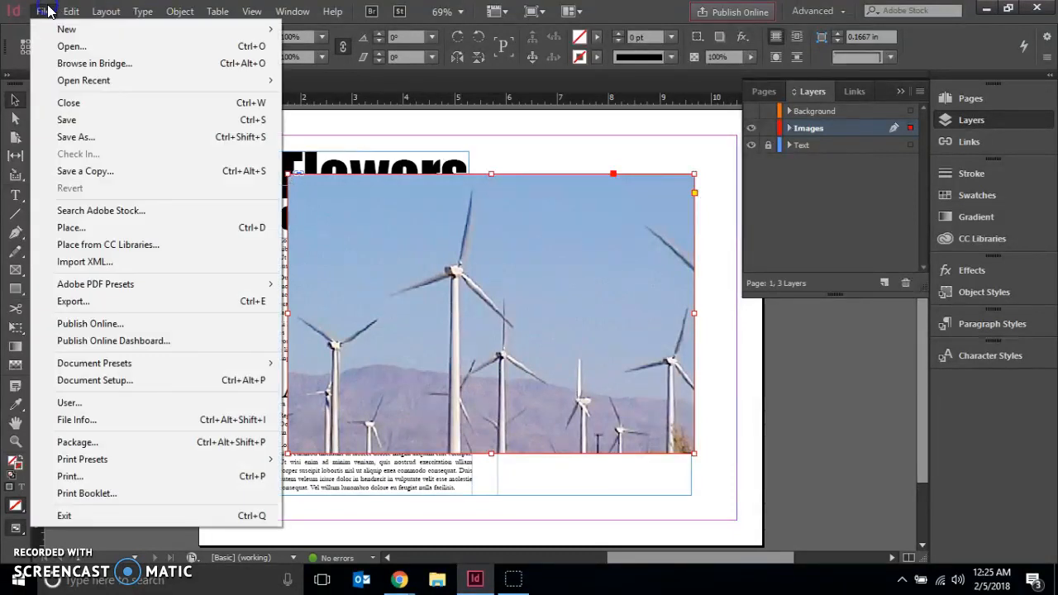
pyautogui.click(89, 137)
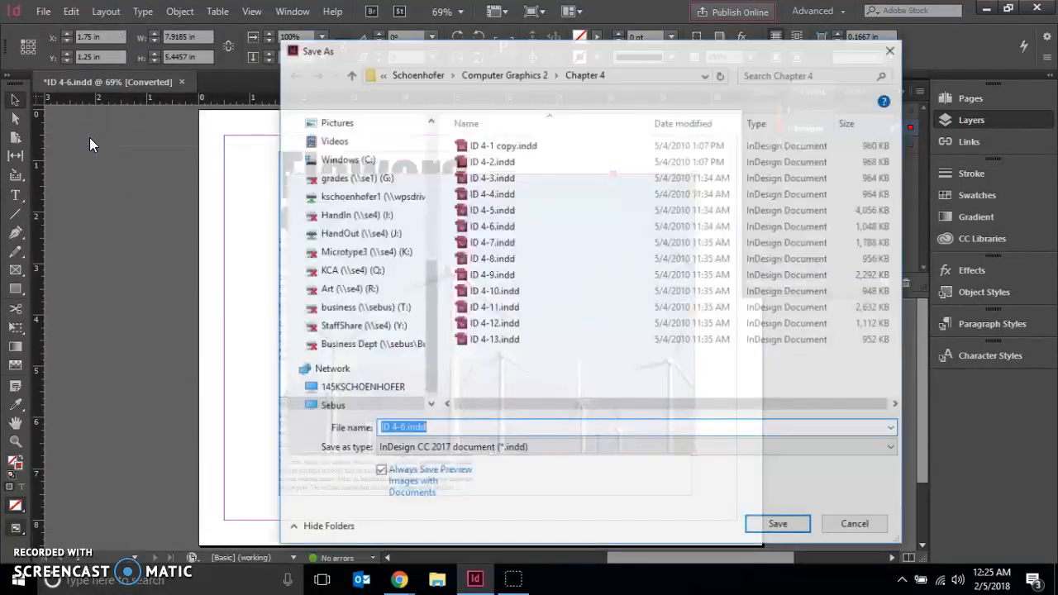
pyautogui.write('Lastnam')
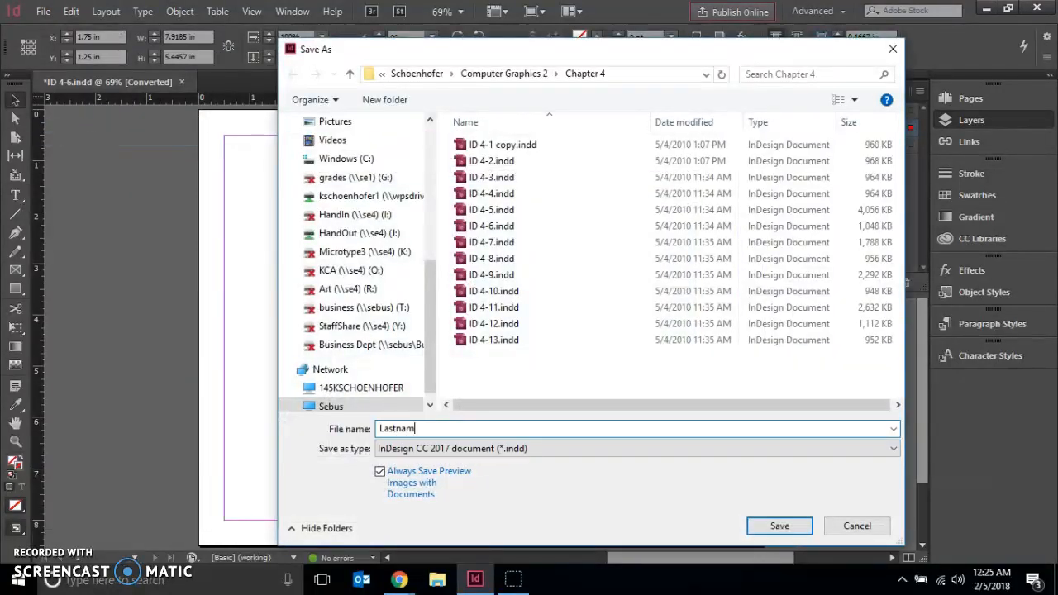
pyautogui.write('e, Firstname - Flowers')
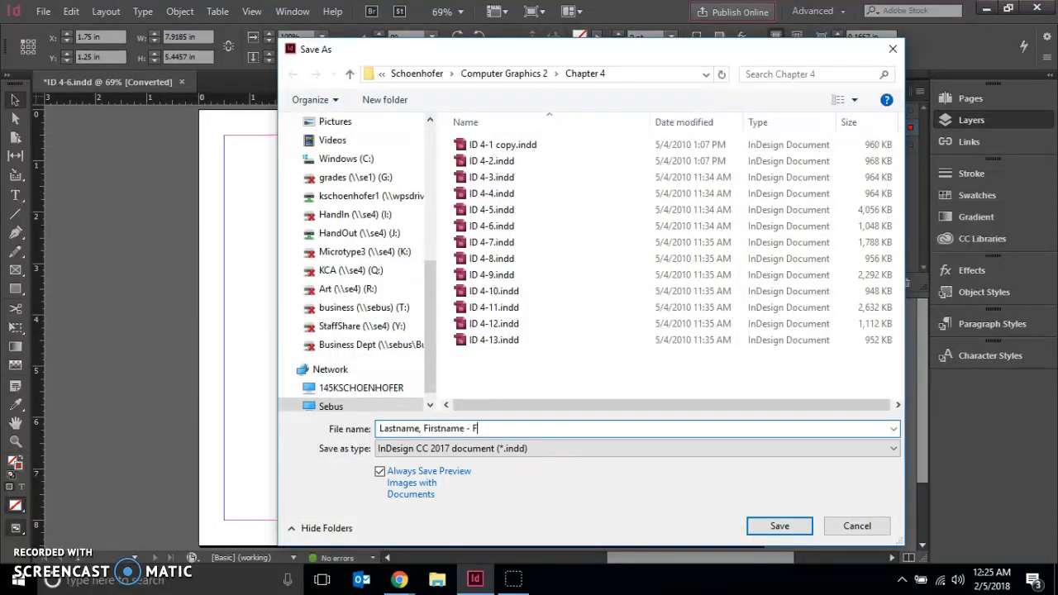